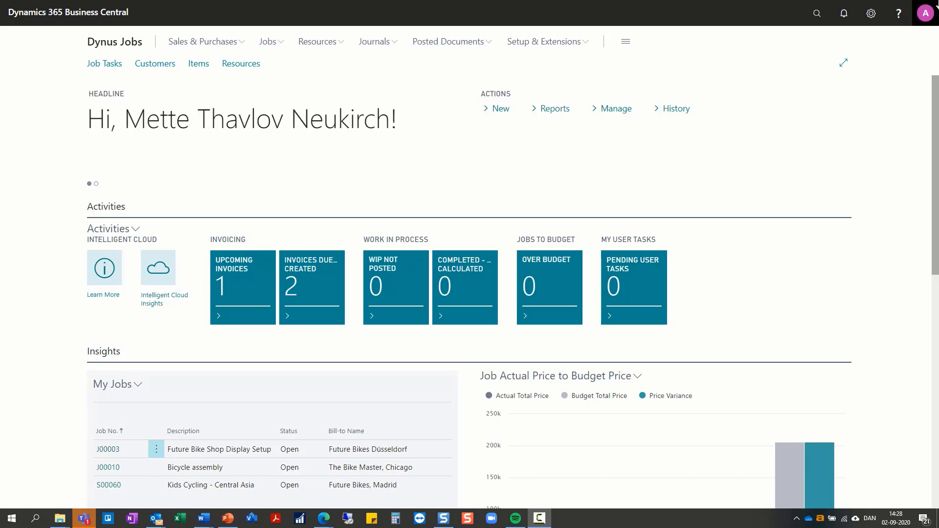
Search for the job setup and open the Jobs Setup page.
{"action": "left_click", "coordinate": [821, 12]}
{"action": "type", "text": "job setu"}
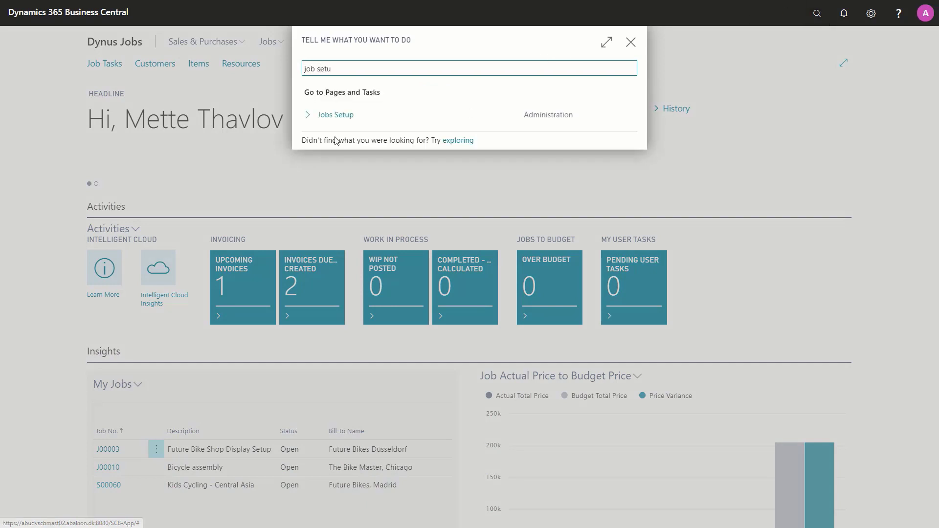
{"action": "left_click", "coordinate": [342, 114]}
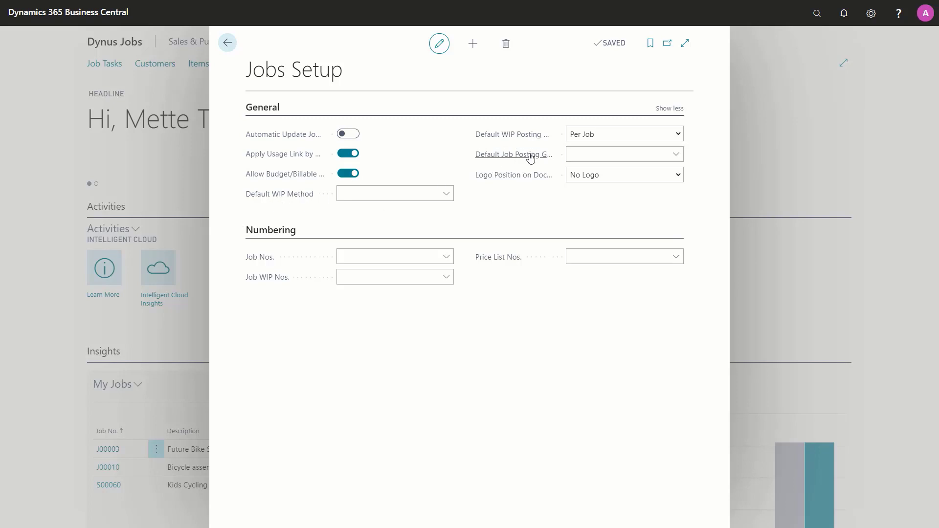
{"action": "mouse_move", "coordinate": [531, 157]}
{"action": "mouse_move", "coordinate": [263, 137]}
{"action": "mouse_move", "coordinate": [280, 157]}
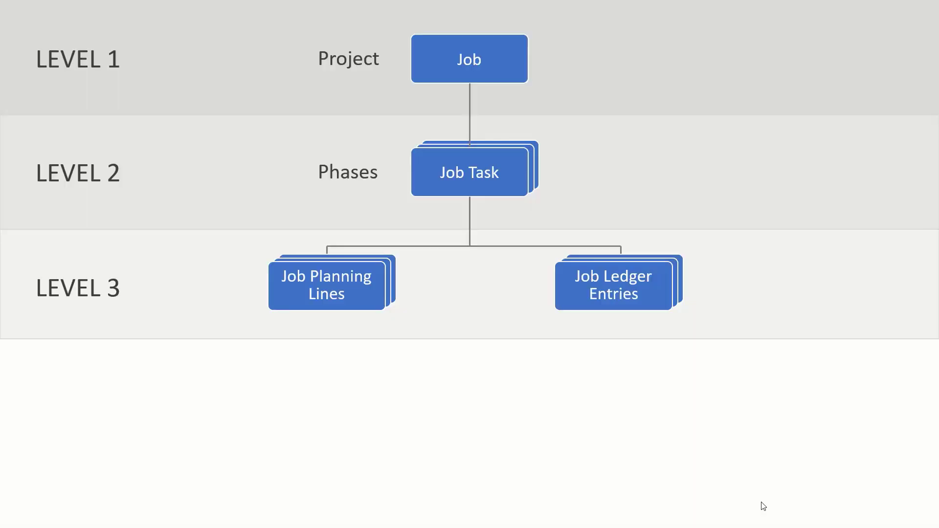
{"action": "left_click", "coordinate": [762, 503]}
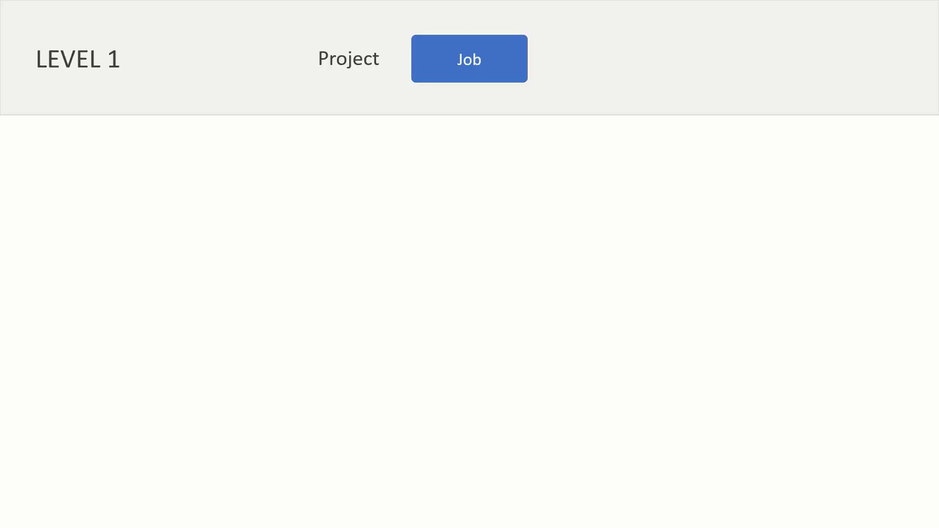
{"action": "key", "text": "Right"}
{"action": "key", "text": "Right"}
{"action": "key", "text": "Right"}
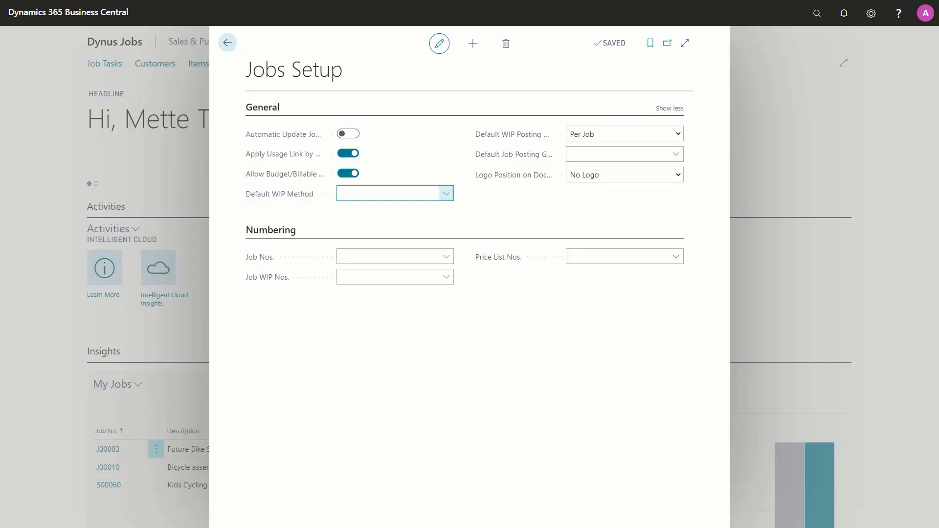
Set the default WIP method to POC and choose Per Job as the default WIP posting method.
{"action": "left_click", "coordinate": [446, 194]}
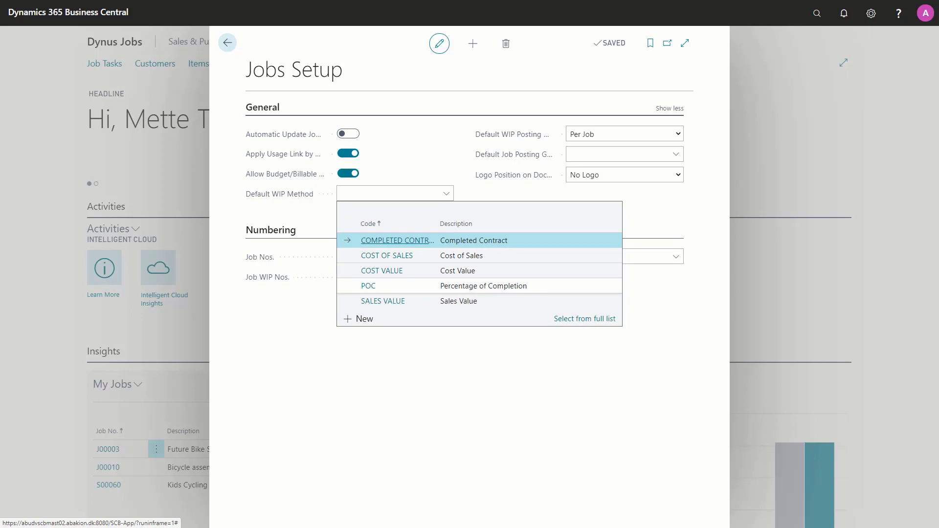
{"action": "left_click", "coordinate": [459, 287]}
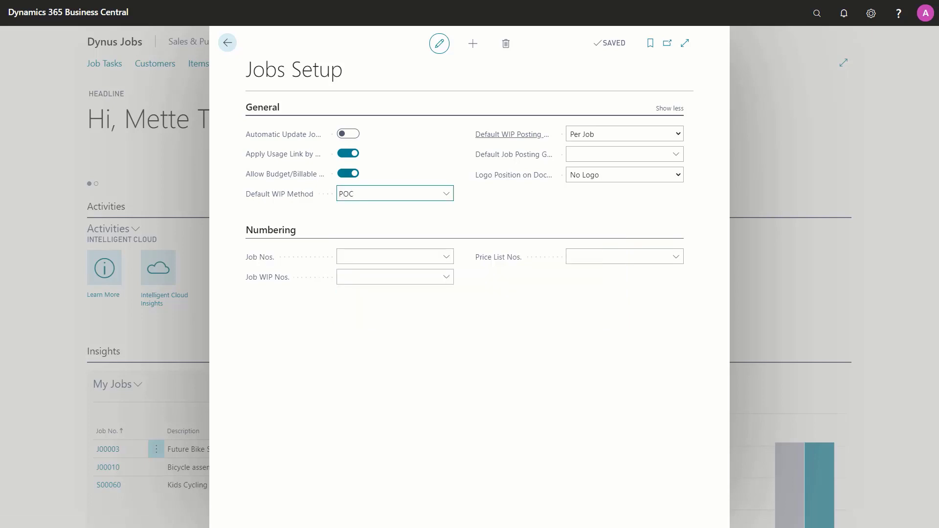
{"action": "mouse_move", "coordinate": [517, 134]}
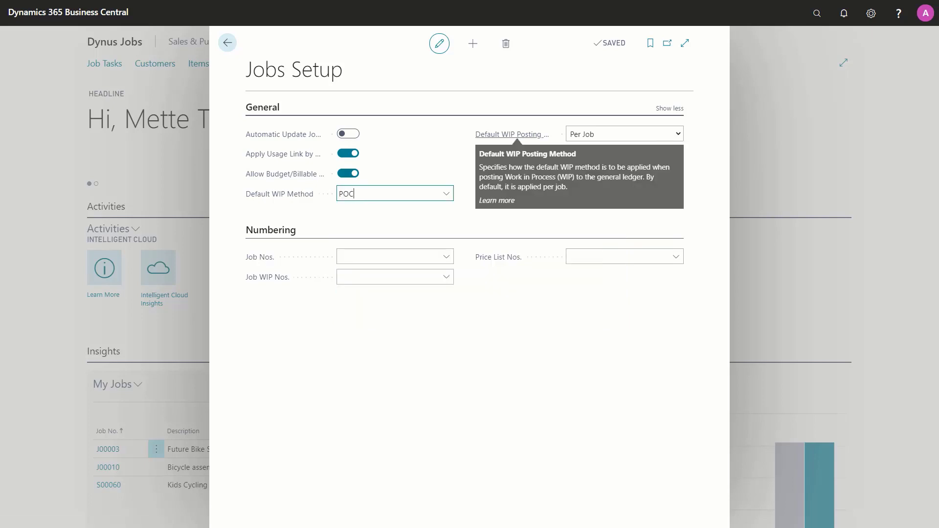
{"action": "left_click", "coordinate": [637, 134]}
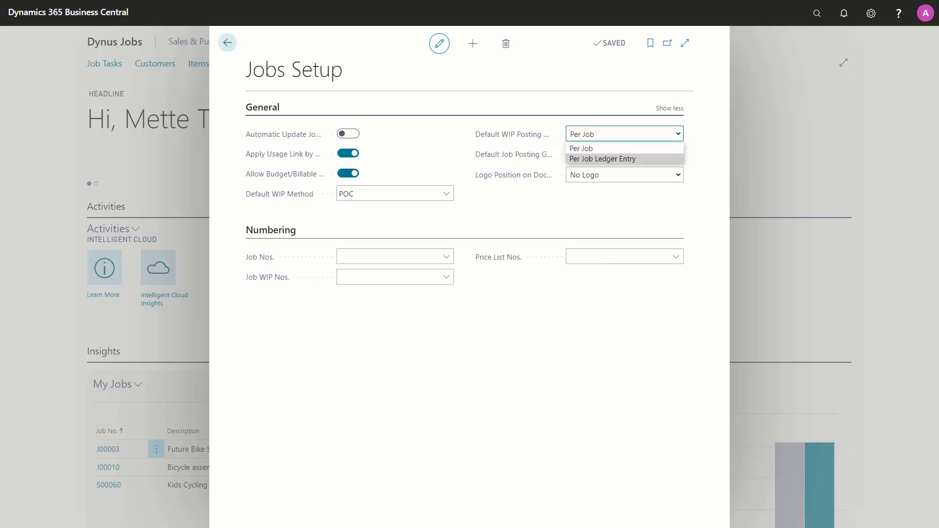
{"action": "left_click", "coordinate": [671, 150]}
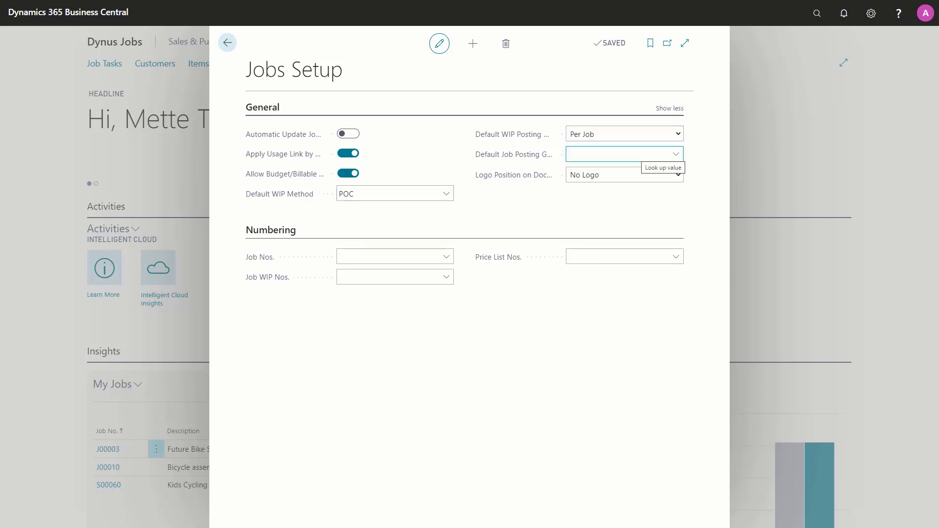
Check the choices for the default job posting group and keep No Logo as the logo position on documents.
{"action": "left_click", "coordinate": [676, 154]}
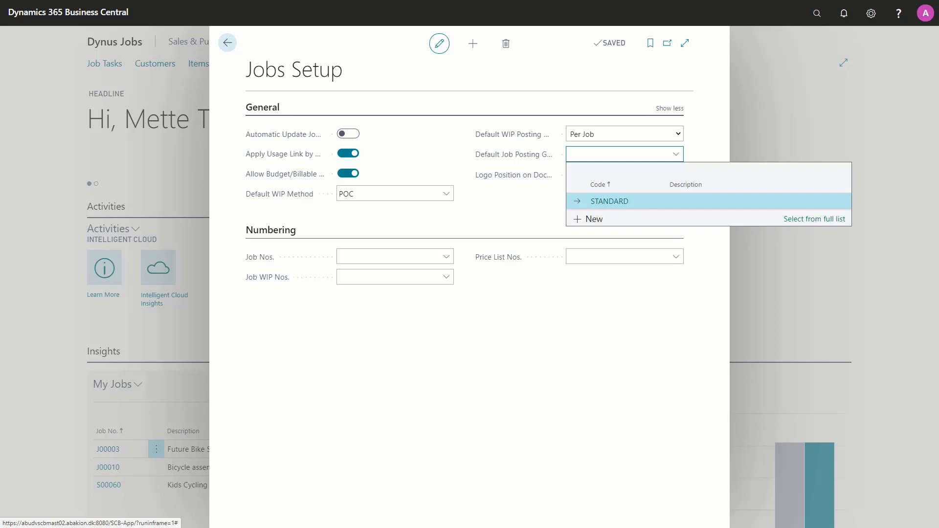
{"action": "key", "text": "Tab"}
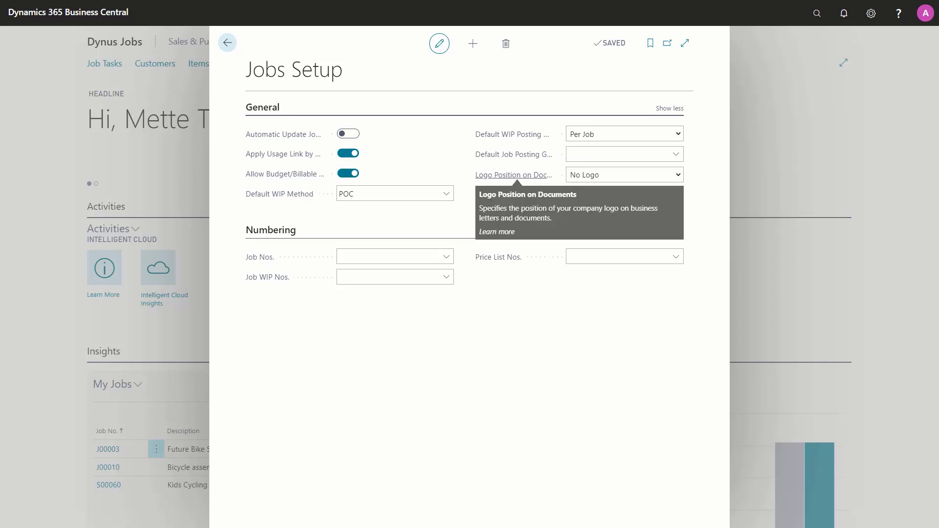
{"action": "key", "text": "alt+Down"}
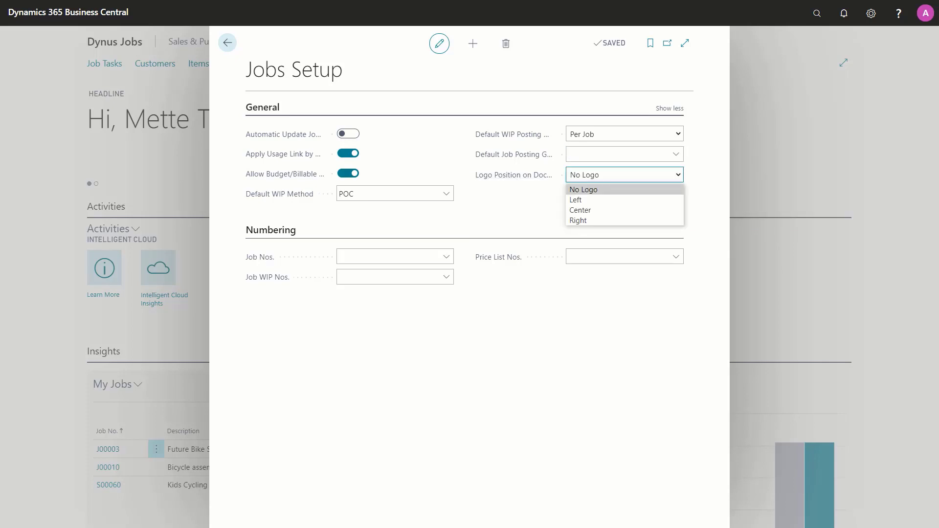
{"action": "key", "text": "Up"}
{"action": "key", "text": "Return"}
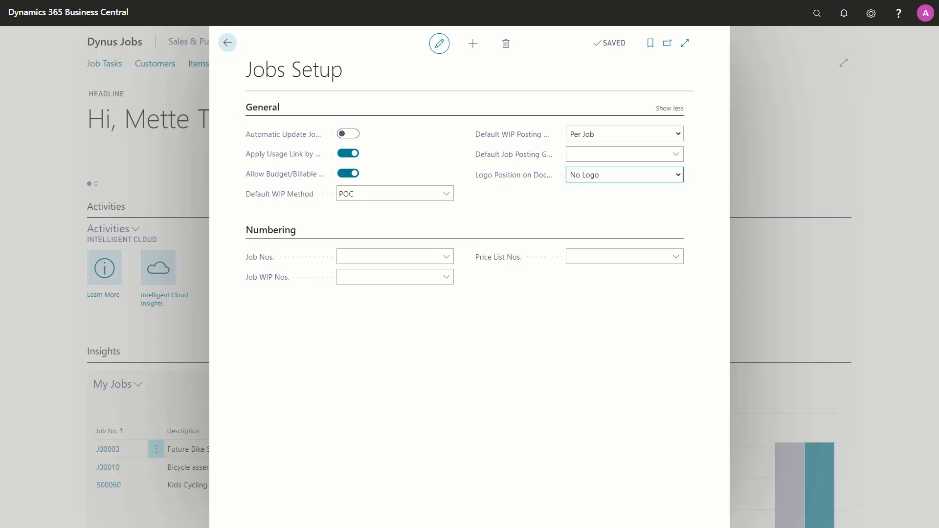
Assign the JOB number series to Job Nos. in the numbering settings.
{"action": "left_click", "coordinate": [395, 257]}
{"action": "right_click", "coordinate": [395, 255]}
{"action": "key", "text": "Escape"}
{"action": "key", "text": "alt+Down"}
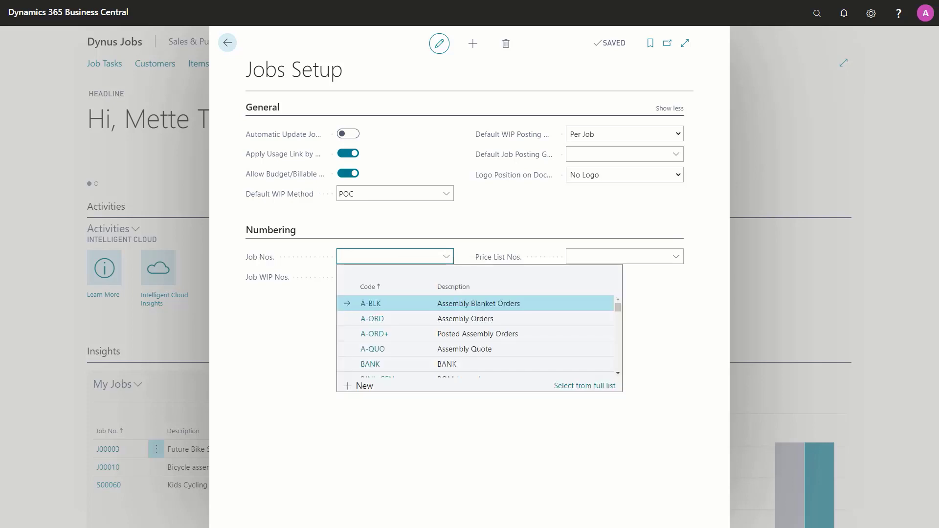
{"action": "type", "text": "o"}
{"action": "key", "text": "BackSpace"}
{"action": "type", "text": "job"}
{"action": "key", "text": "Tab"}
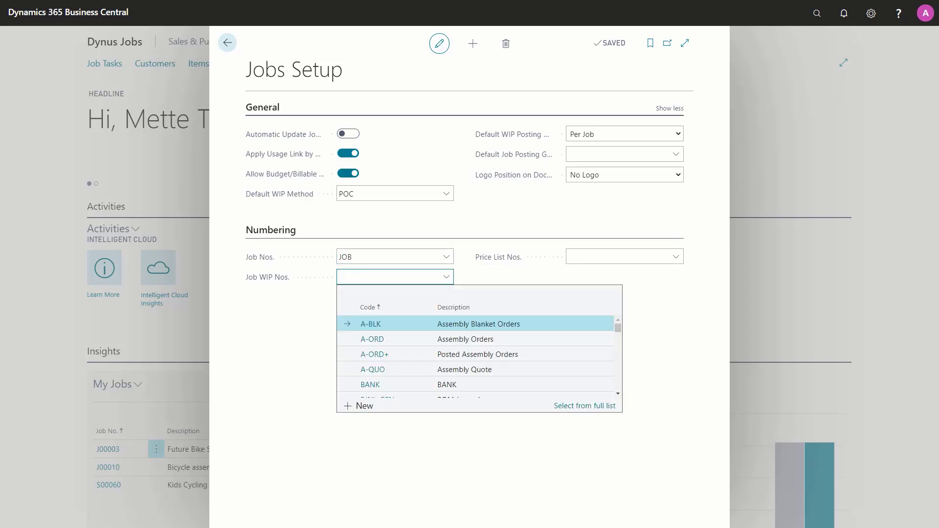
Assign the JOB-WIP number series to Job WIP Nos.
{"action": "type", "text": "job"}
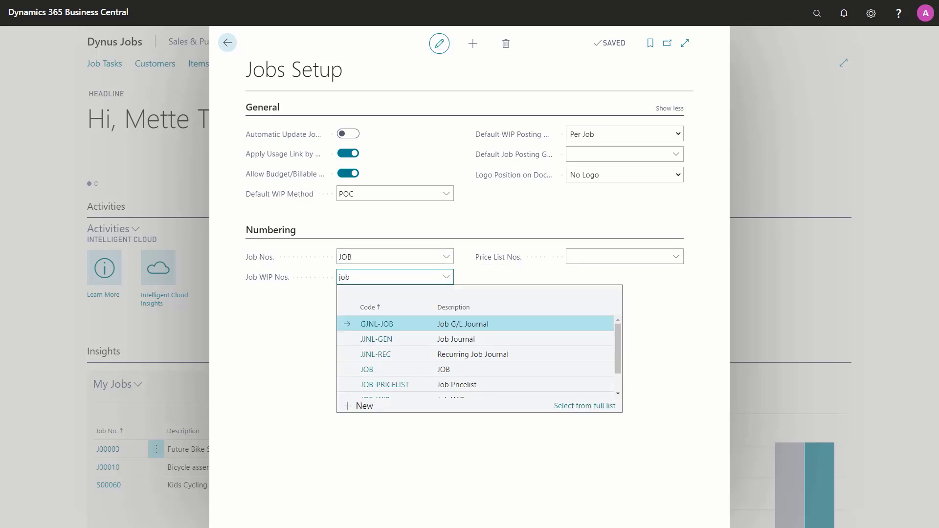
{"action": "key", "text": "Down"}
{"action": "key", "text": "Down"}
{"action": "key", "text": "Down"}
{"action": "key", "text": "Down"}
{"action": "key", "text": "Down"}
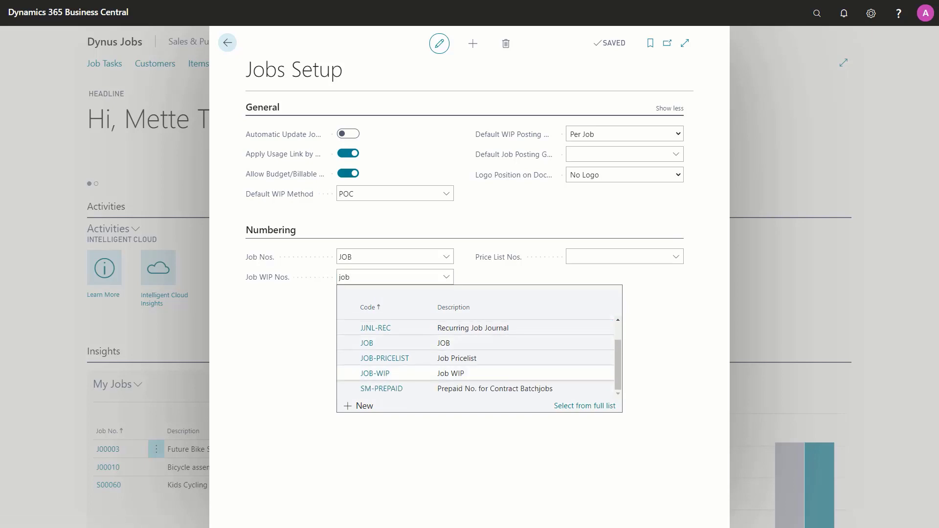
{"action": "key", "text": "Tab"}
Assign the JOB-PRICELIST number series to Price List Nos.
{"action": "type", "text": "job"}
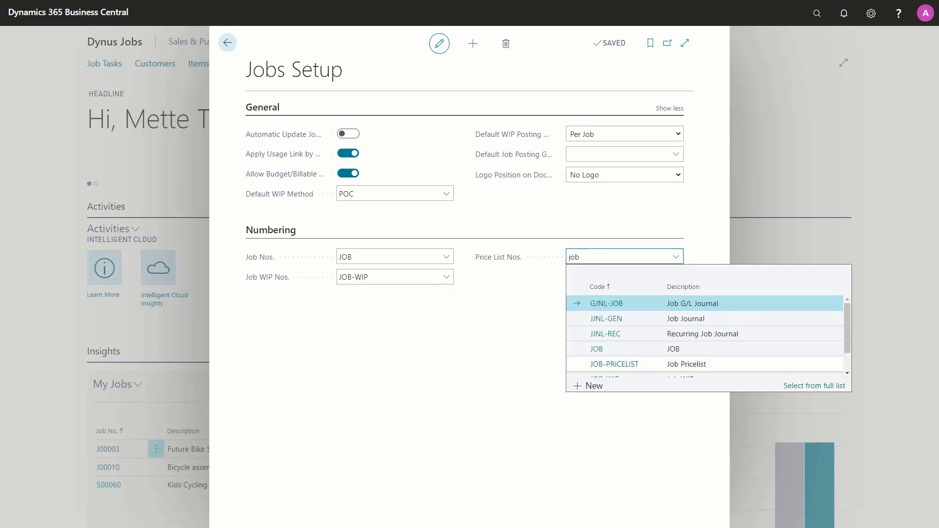
{"action": "key", "text": "Down"}
{"action": "key", "text": "Down"}
{"action": "key", "text": "Down"}
{"action": "key", "text": "Down"}
{"action": "key", "text": "Return"}
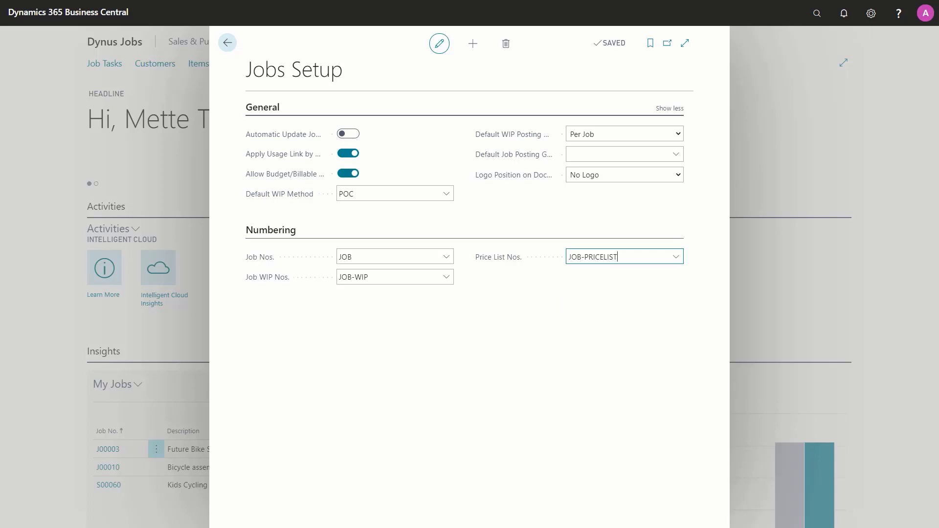
Set the default job posting group to STANDARD in the general job settings.
{"action": "left_click", "coordinate": [619, 154]}
{"action": "type", "text": "s"}
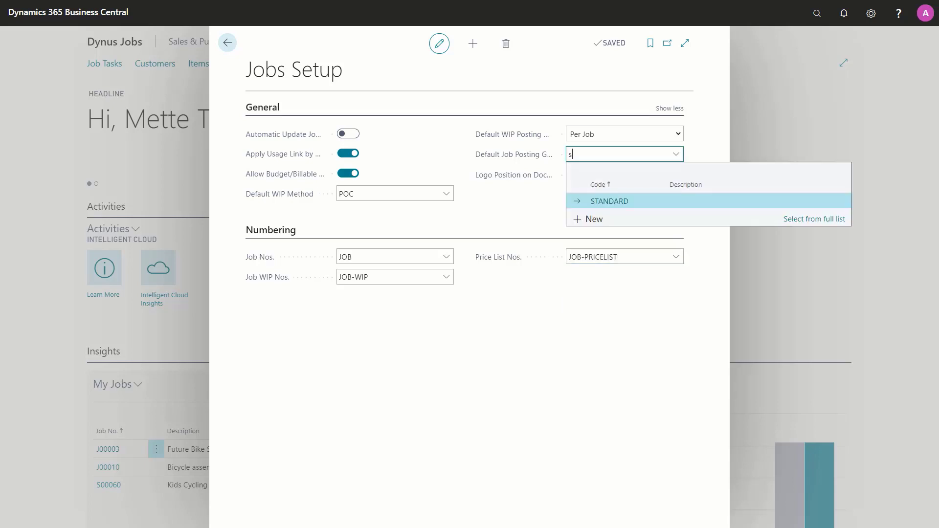
{"action": "key", "text": "Return"}
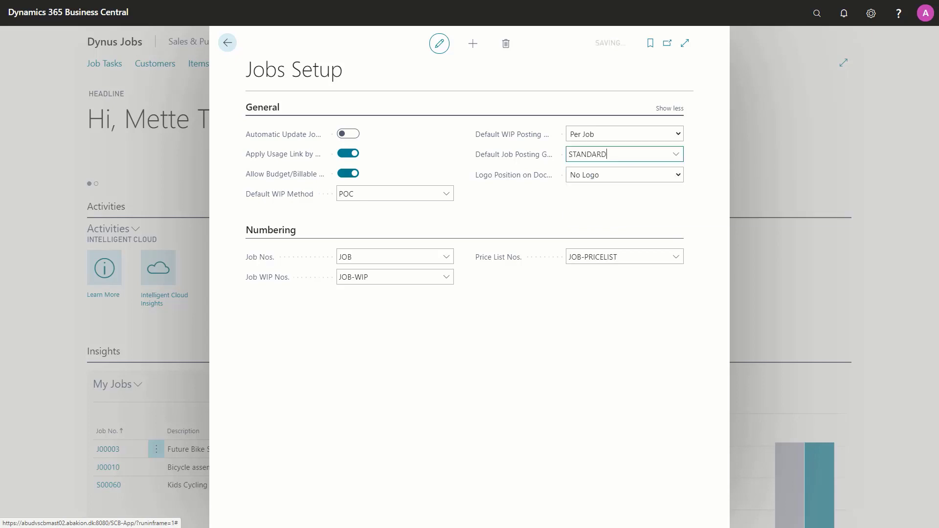